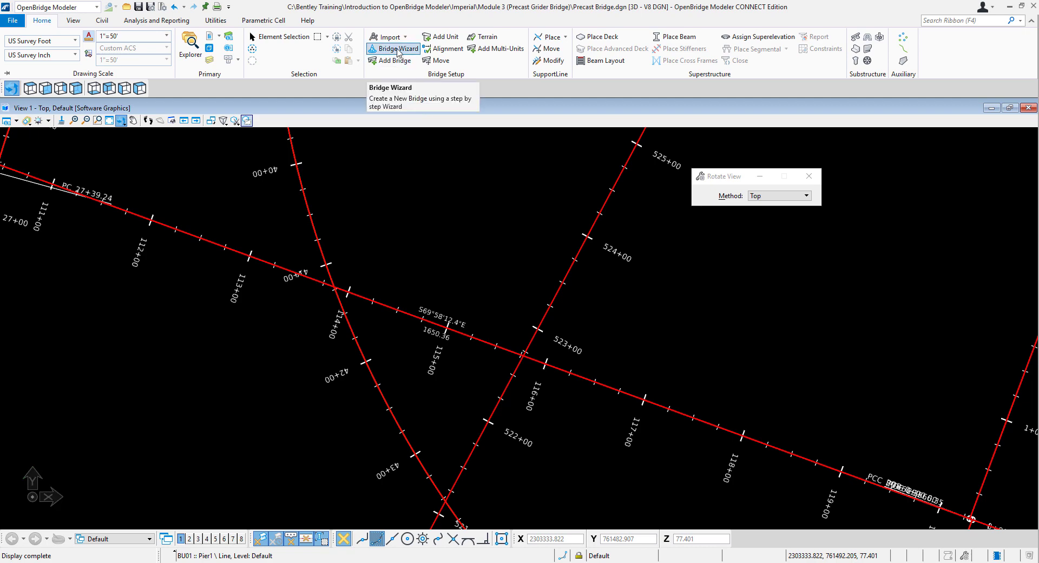
# Step: Start the Bridge Wizard for bridge BR 1 and review the available alignments
pyautogui.click(398, 50)
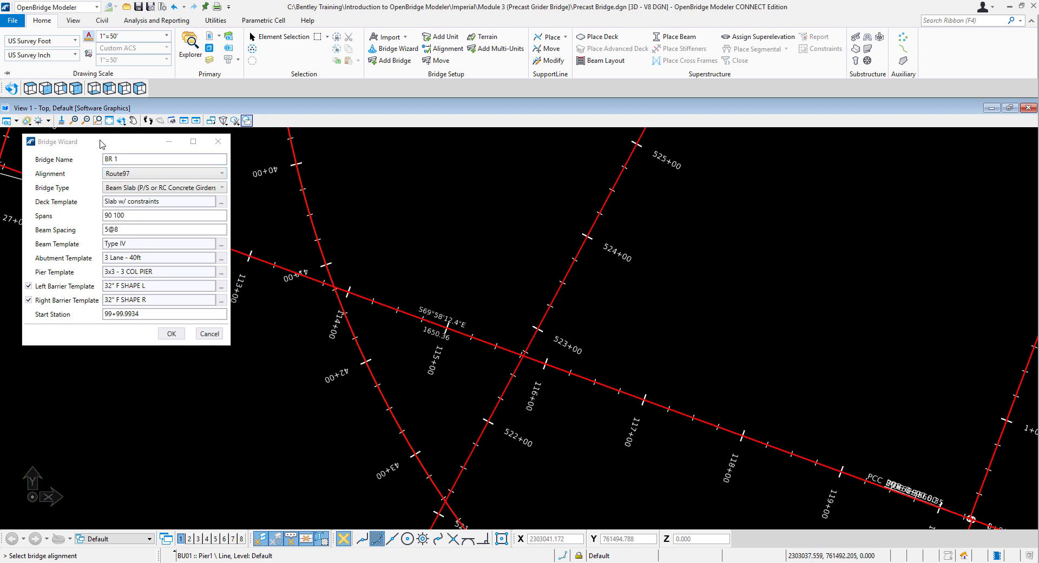
pyautogui.moveTo(102, 142); pyautogui.dragTo(136, 148)
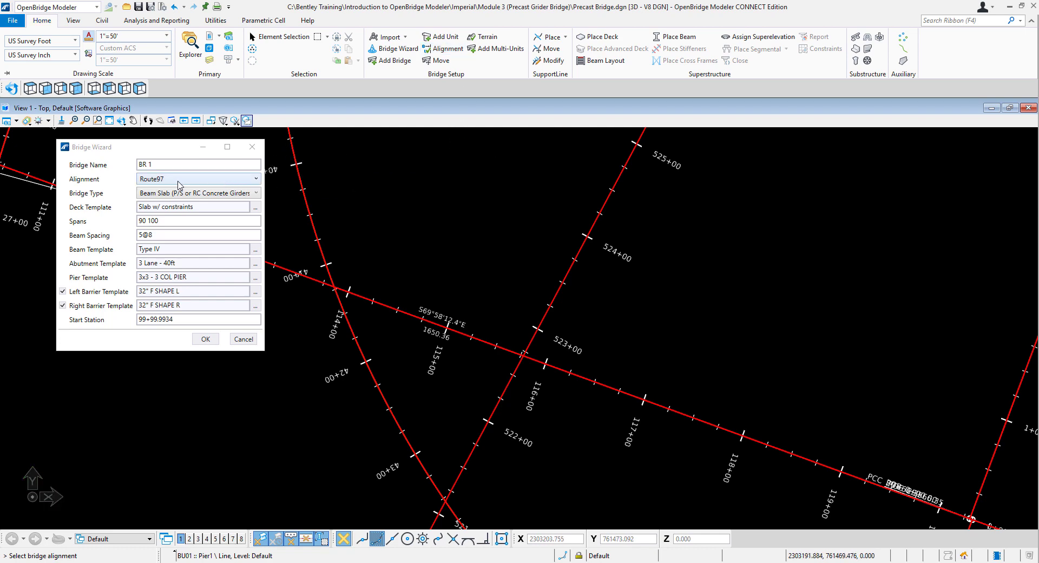
pyautogui.click(154, 164)
pyautogui.click(195, 180)
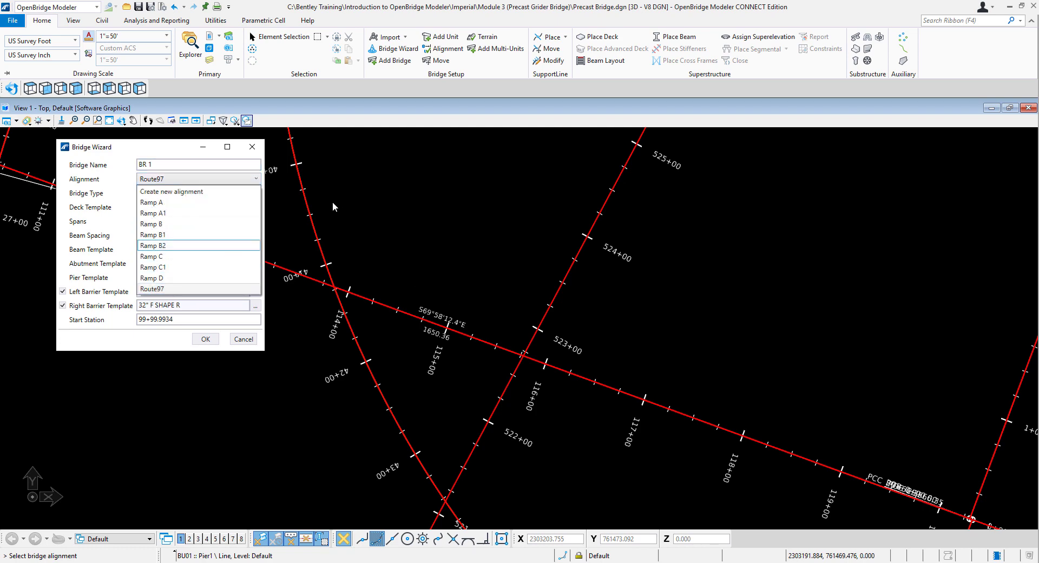
# Step: Dismiss the alignment list, zoom around the alignments, and end the wizard with Element Selection
pyautogui.click(404, 217)
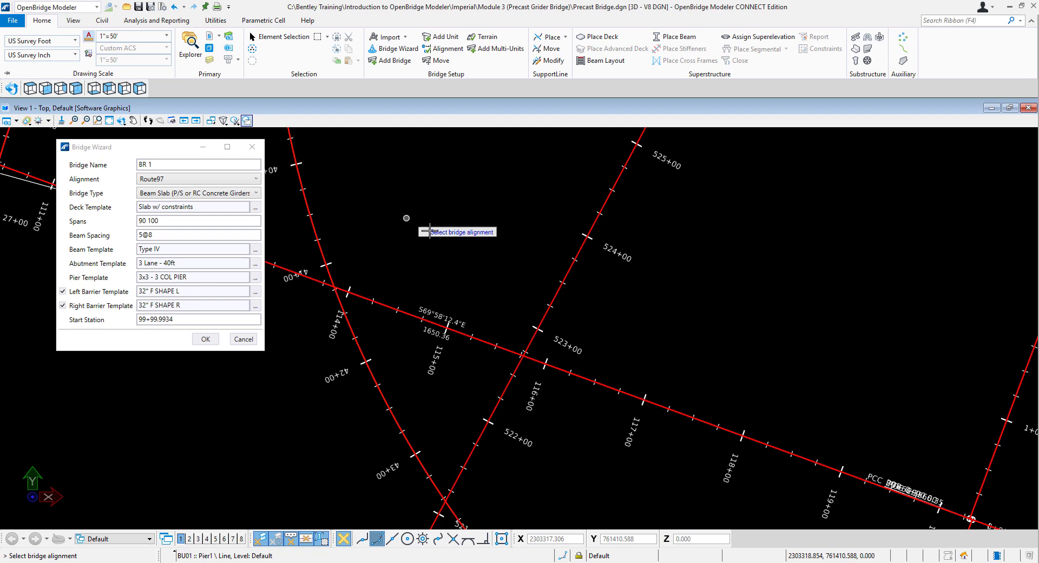
pyautogui.scroll(-2, 446, 245)
pyautogui.scroll(-3, 445, 245)
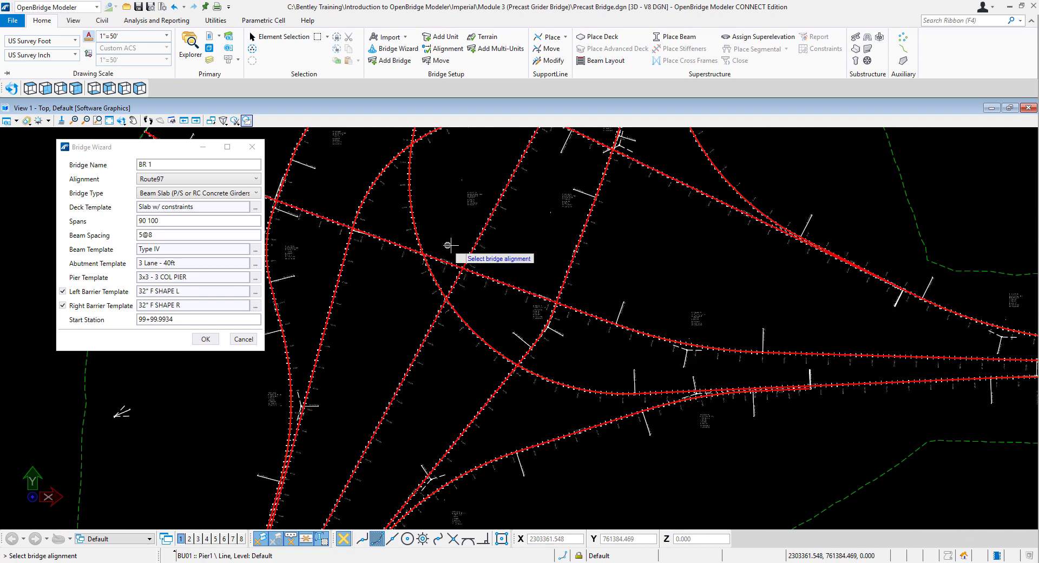
pyautogui.scroll(2, 488, 182)
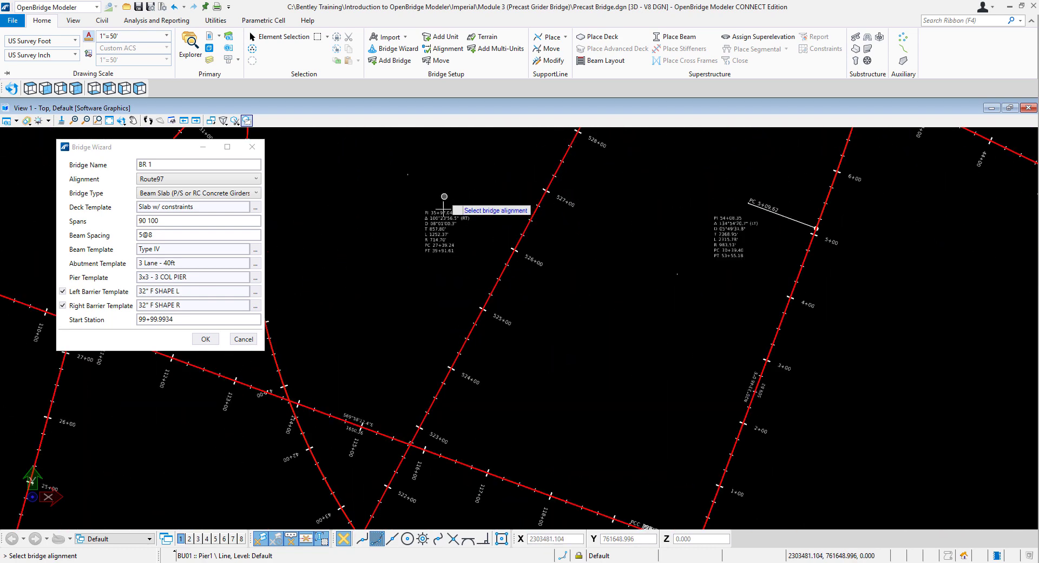
pyautogui.scroll(-2, 441, 254)
pyautogui.scroll(2, 398, 404)
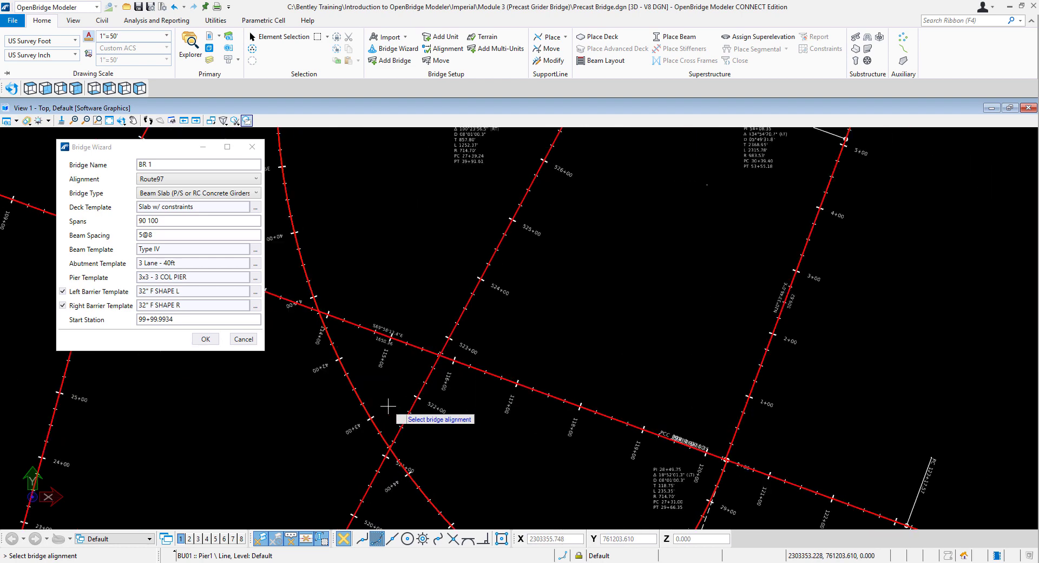
pyautogui.click(279, 36)
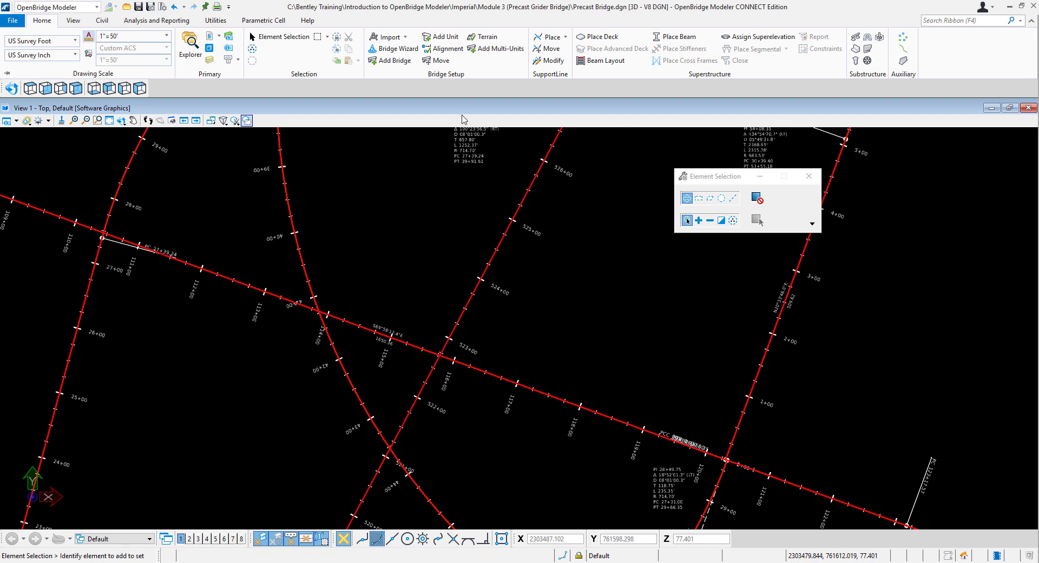
pyautogui.click(216, 22)
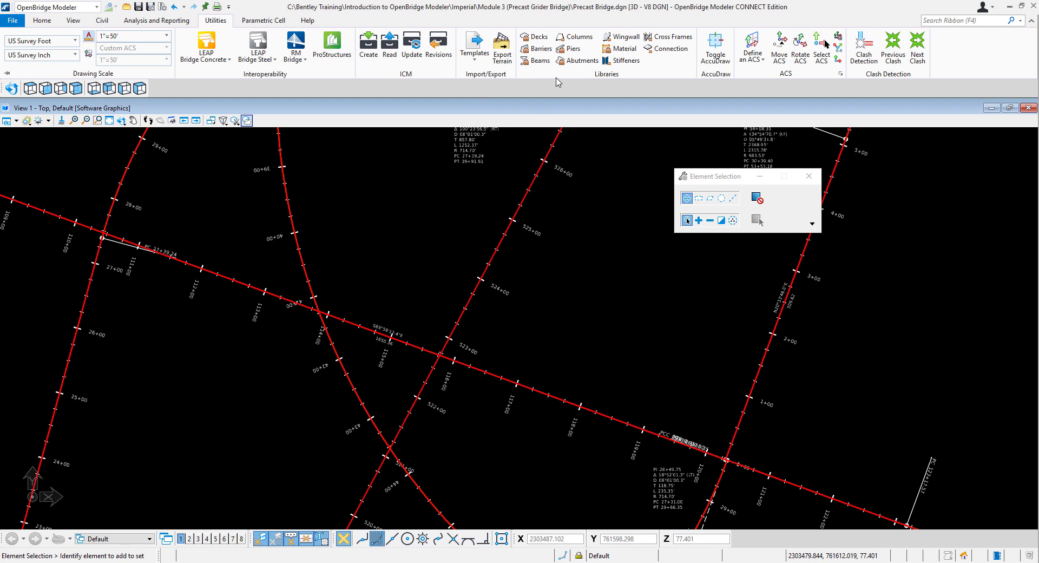
pyautogui.click(538, 38)
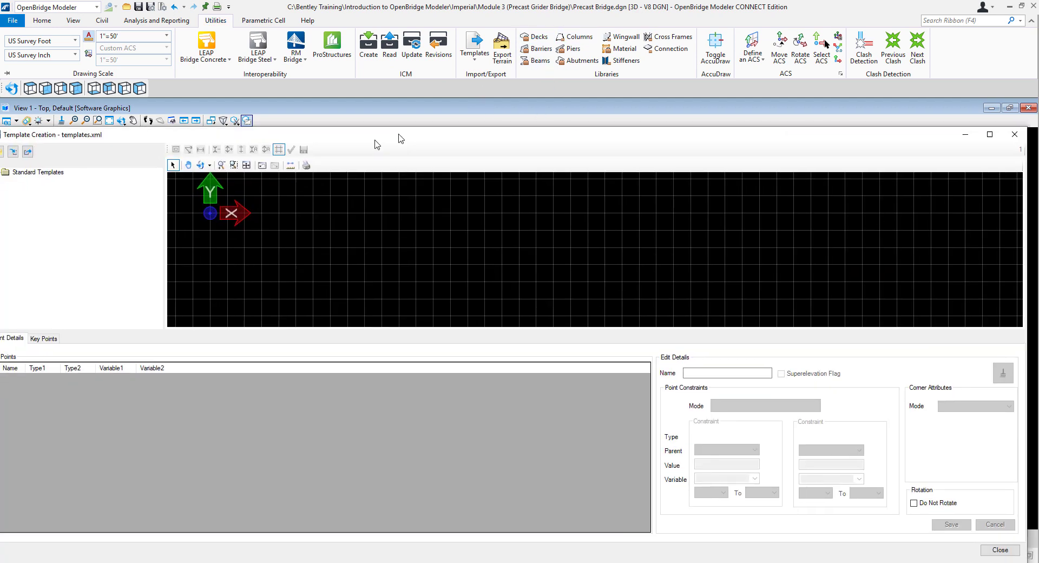
pyautogui.click(66, 160)
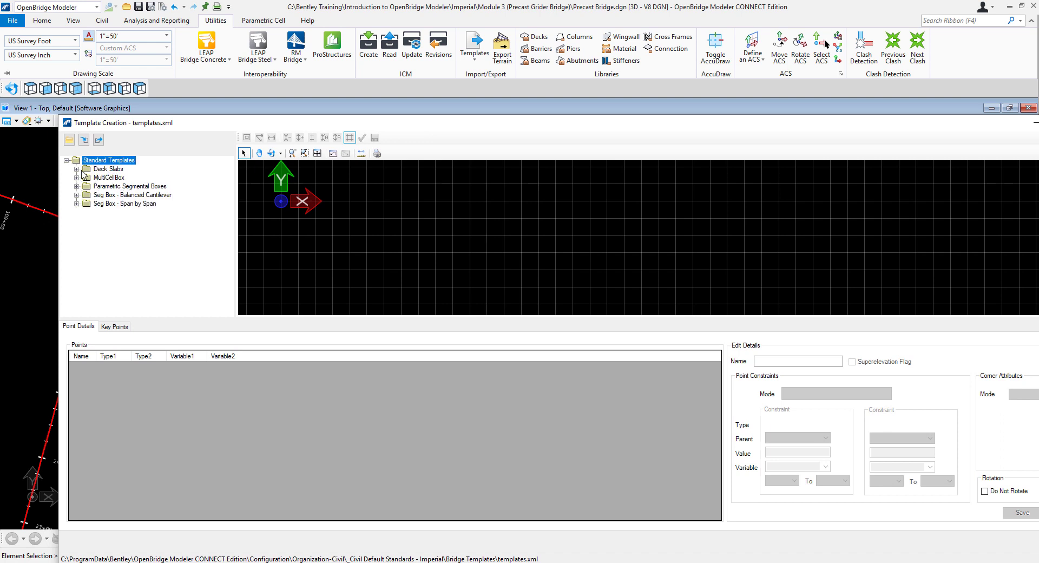
pyautogui.click(77, 169)
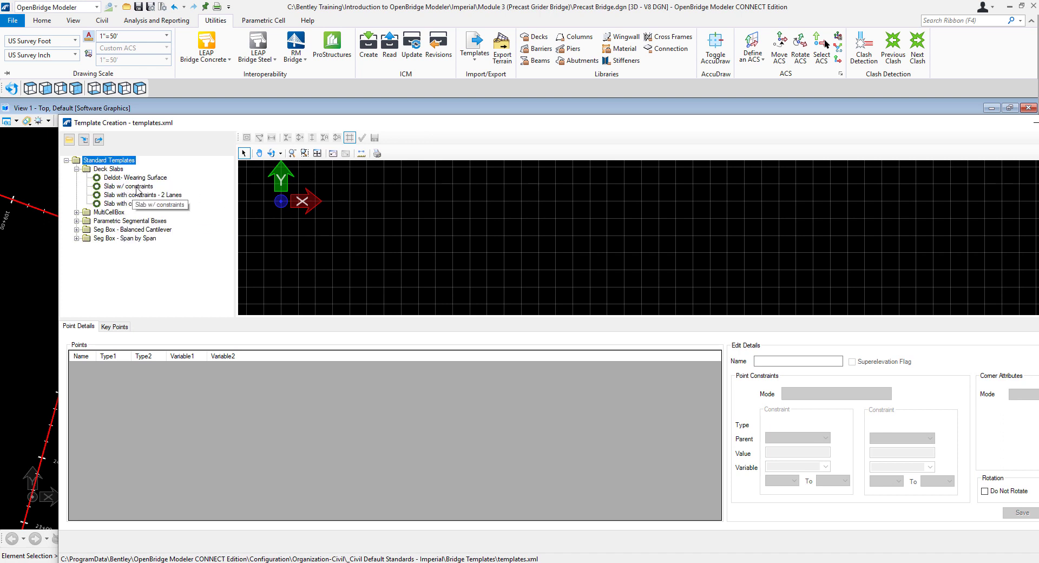
pyautogui.doubleClick(703, 123)
# Step: Restart the Bridge Wizard on alignment Route97 with the Beam Slab (concrete girders) bridge type
pyautogui.click(970, 127)
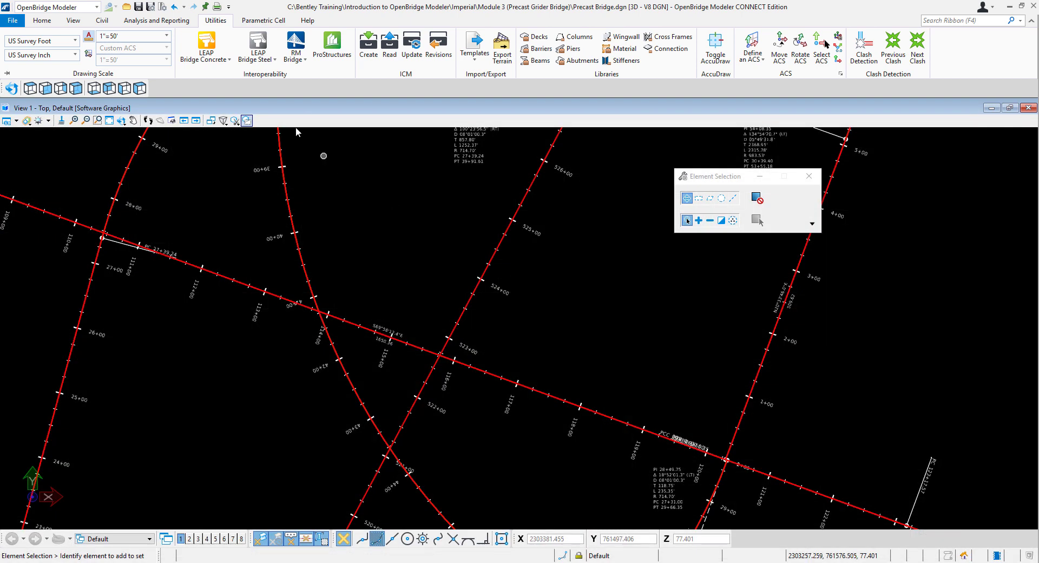
pyautogui.click(43, 22)
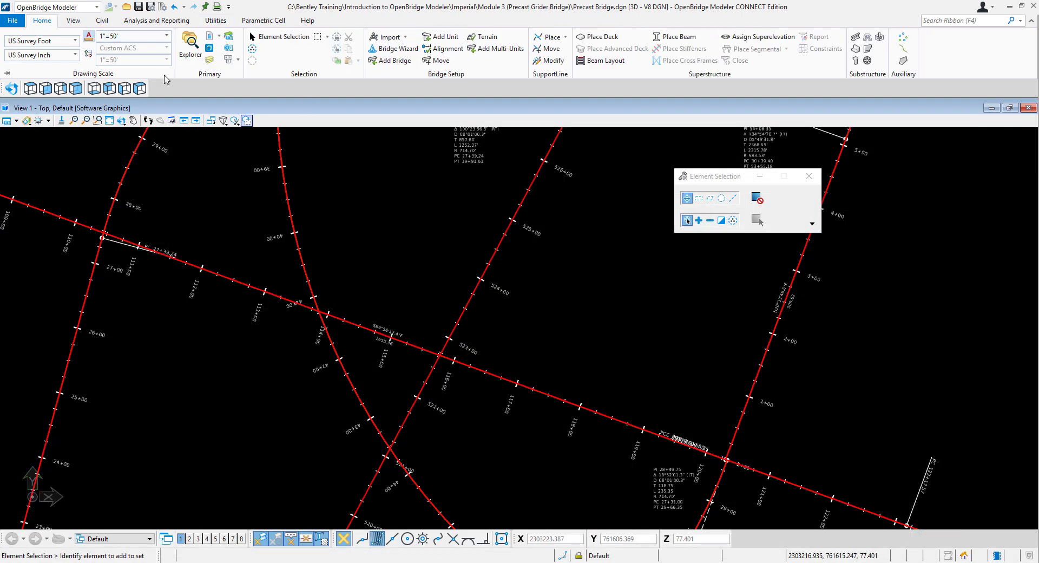
pyautogui.click(398, 49)
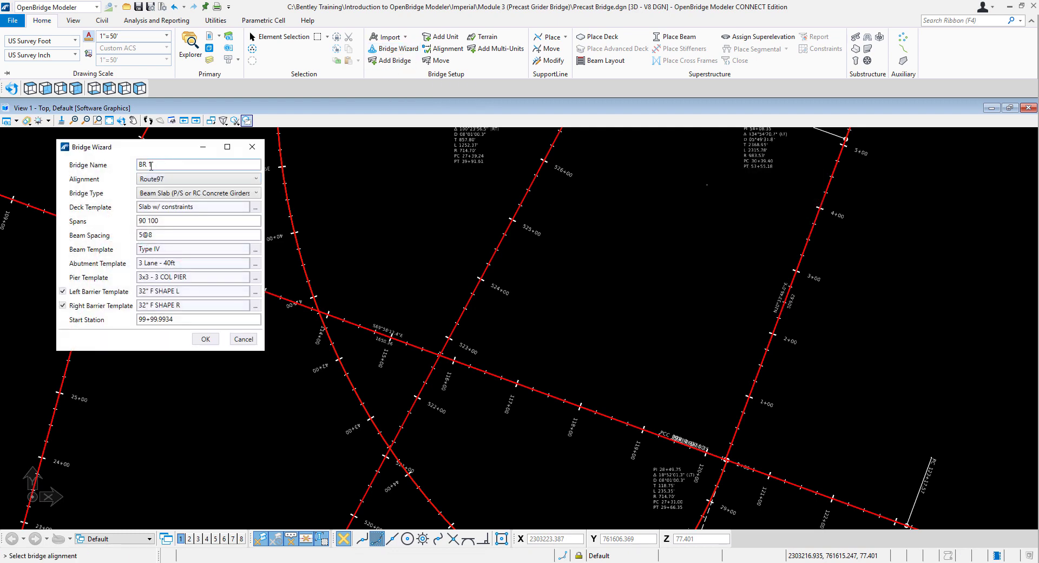
pyautogui.click(248, 182)
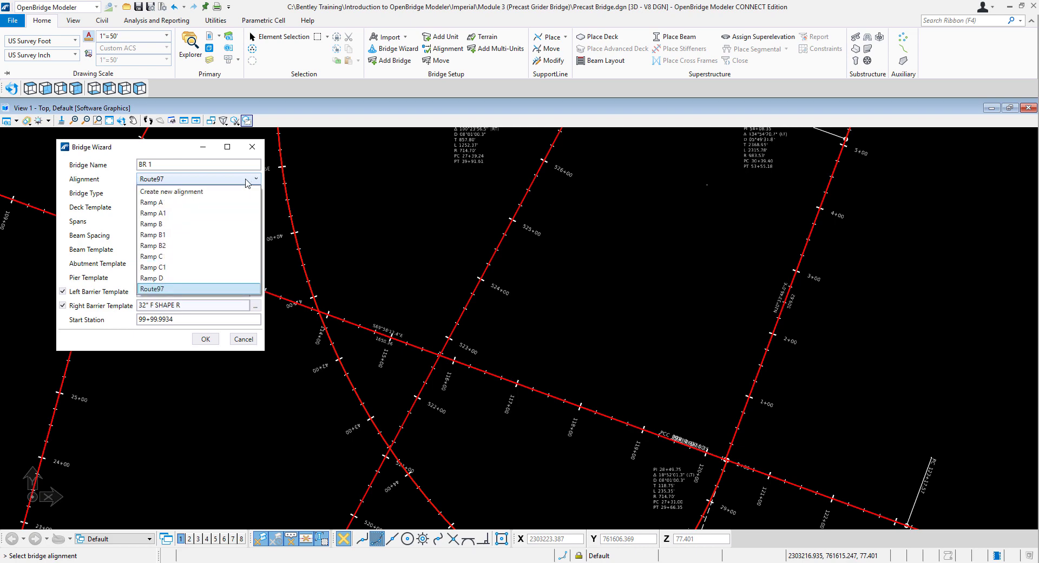
pyautogui.click(169, 290)
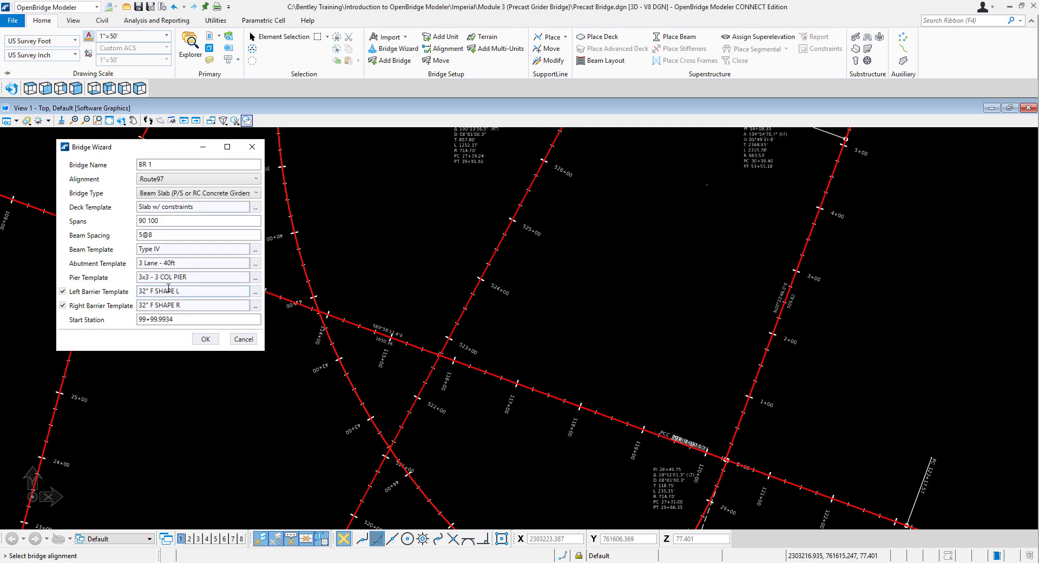
pyautogui.click(188, 193)
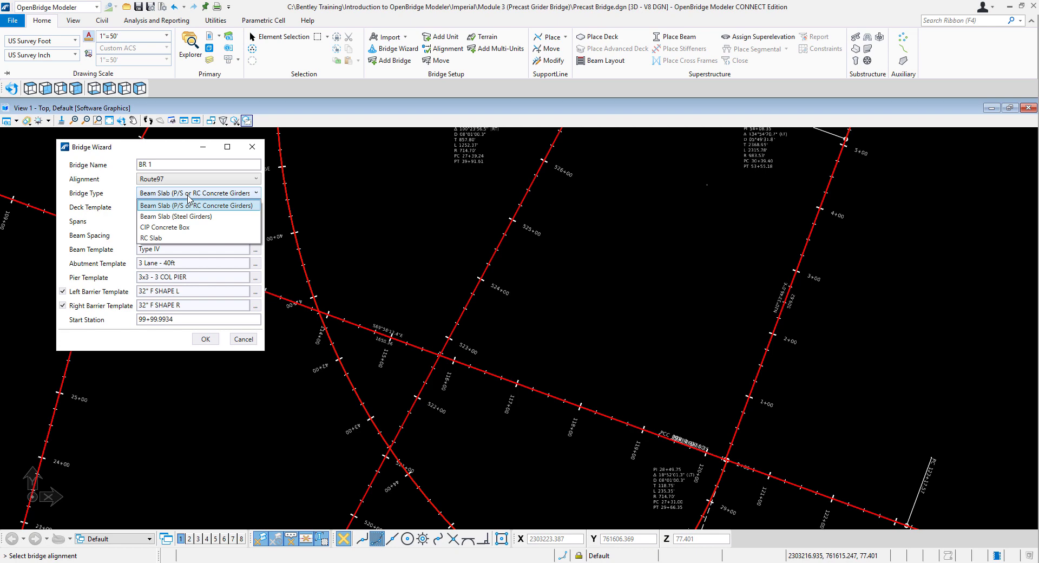
pyautogui.click(187, 197)
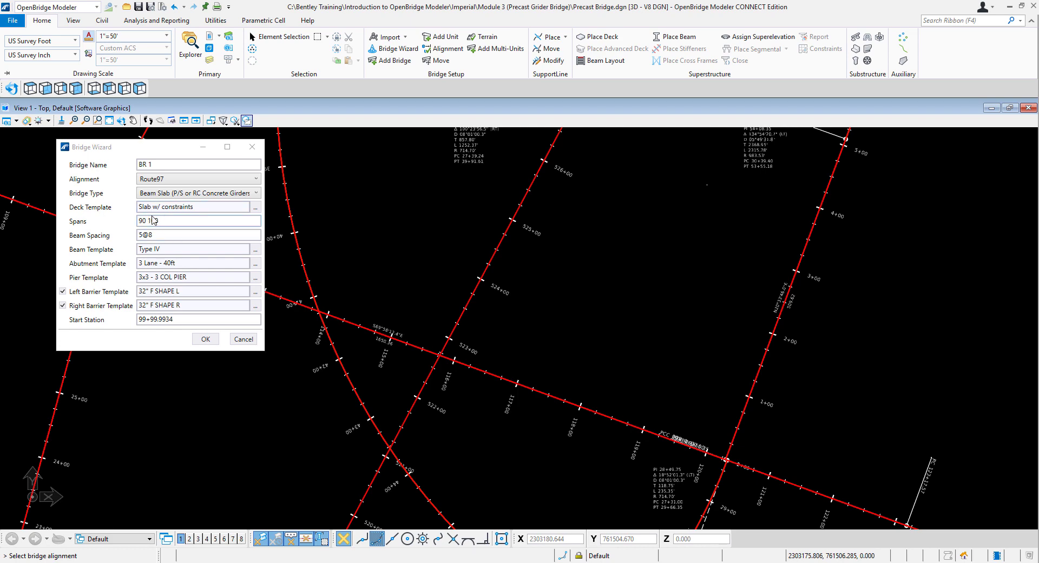
# Step: Replace the span lengths 90 80 90 with 90 110 in the Spans field
pyautogui.moveTo(78, 224)
pyautogui.click(169, 222)
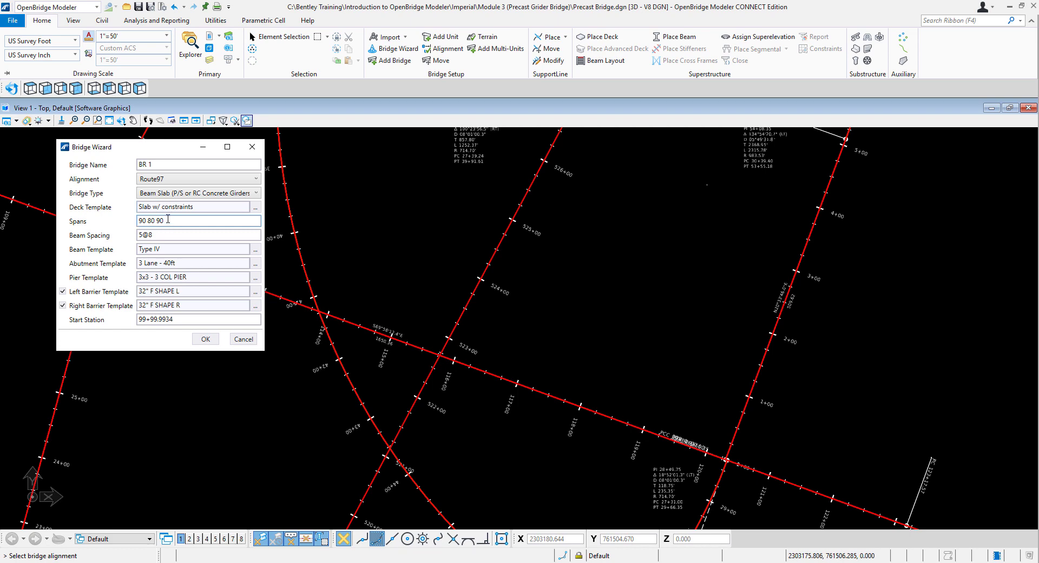
pyautogui.moveTo(167, 220); pyautogui.dragTo(131, 226)
pyautogui.write('3@9')
pyautogui.press('BackSpace')
pyautogui.press('BackSpace')
pyautogui.press('BackSpace')
pyautogui.press('BackSpace')
pyautogui.press('BackSpace')
pyautogui.press('BackSpace')
pyautogui.press('BackSpace')
pyautogui.press('BackSpace')
pyautogui.press('BackSpace')
pyautogui.press('BackSpace')
pyautogui.press('BackSpace')
# Step: Pick Beams > Standard Sections > AASHTO I-Beams > Type V as the beam template
pyautogui.click(255, 250)
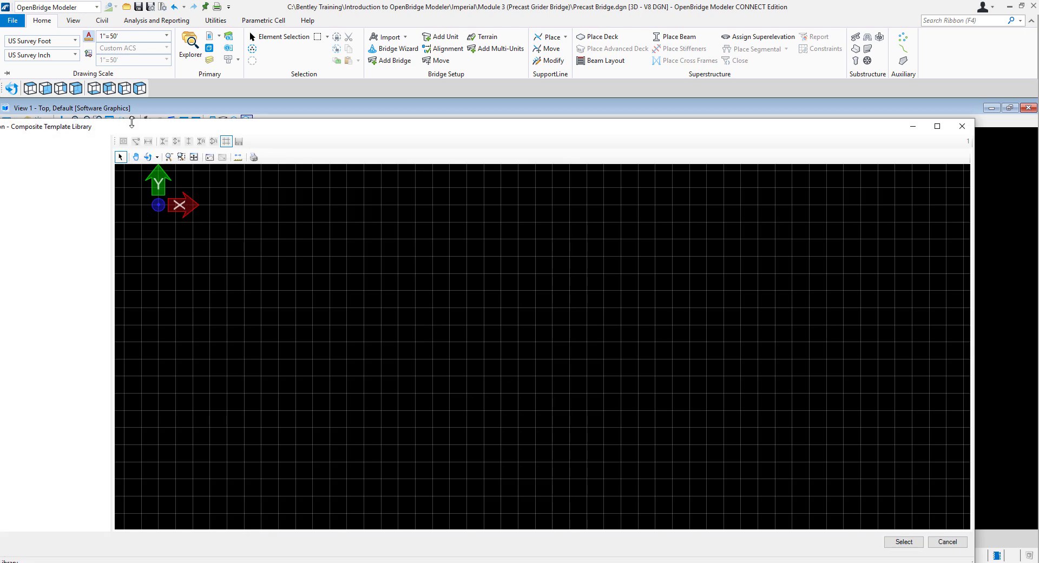
pyautogui.click(32, 134)
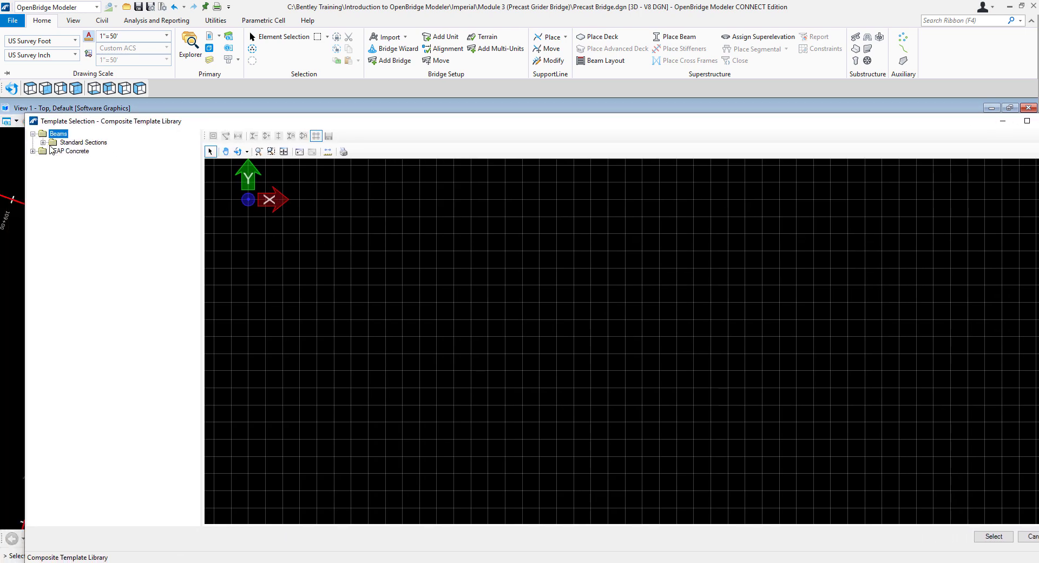
pyautogui.click(42, 142)
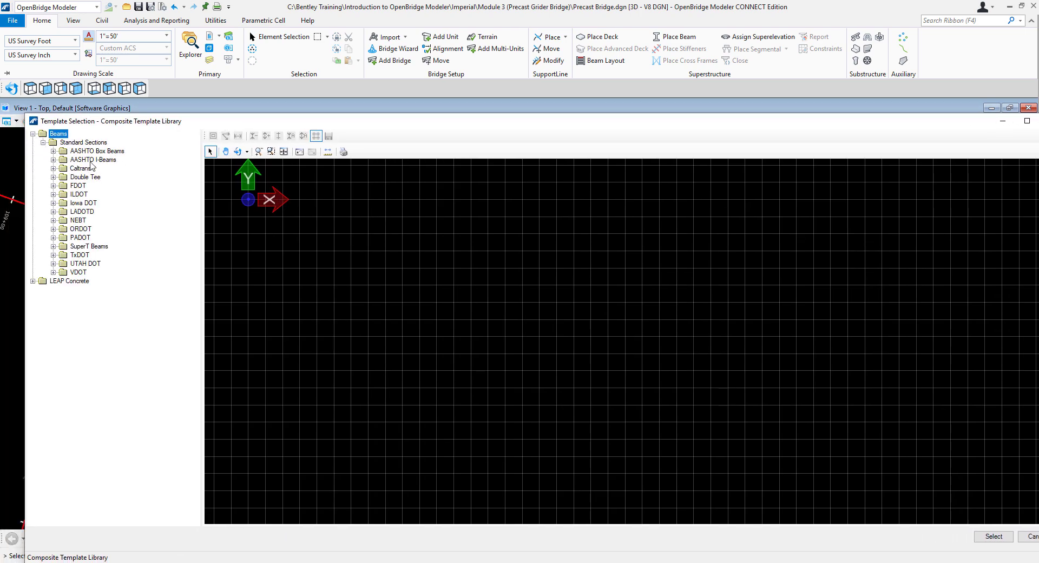
pyautogui.click(53, 159)
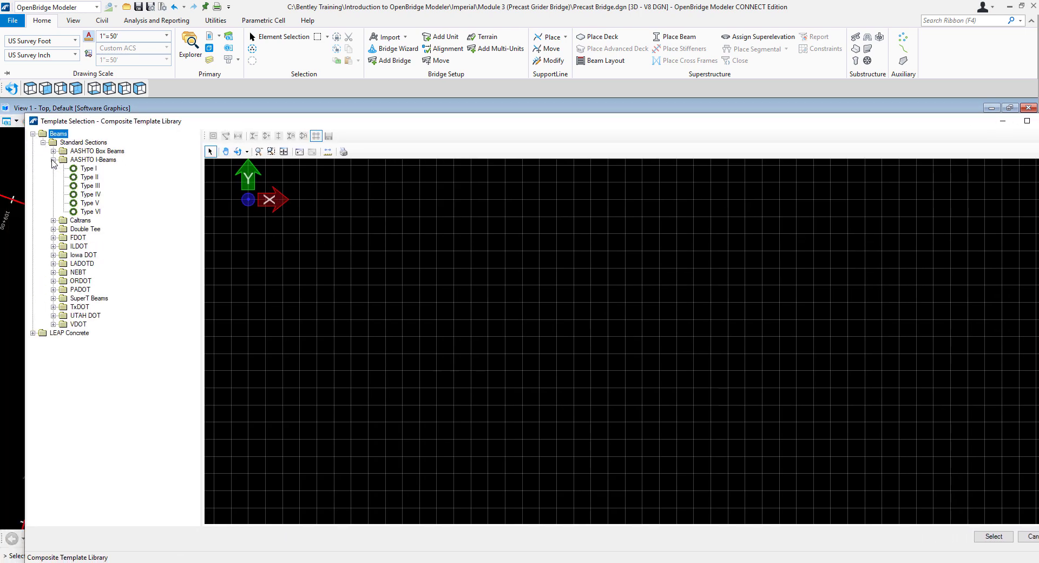
pyautogui.click(94, 204)
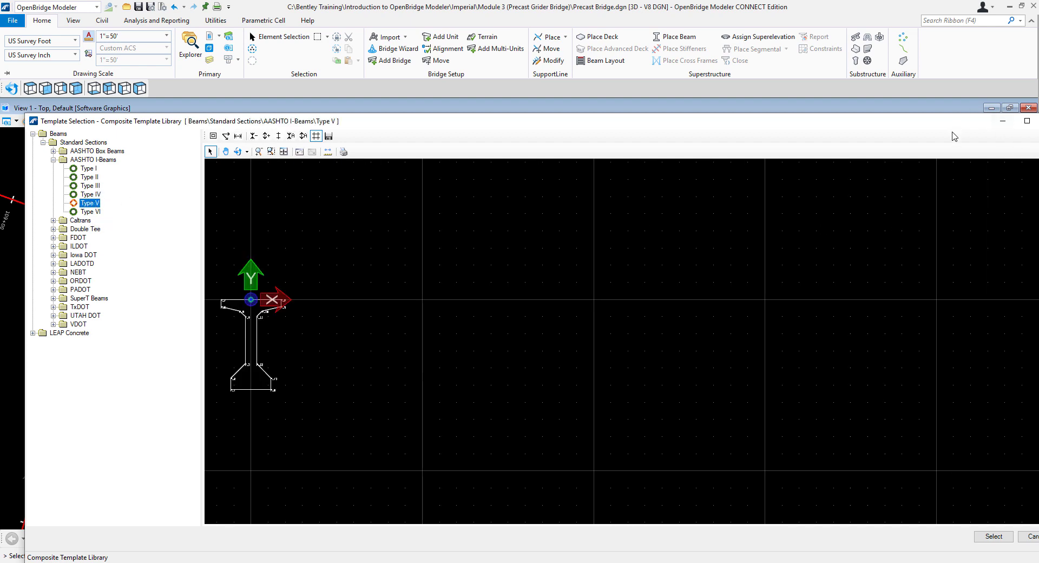
pyautogui.click(993, 536)
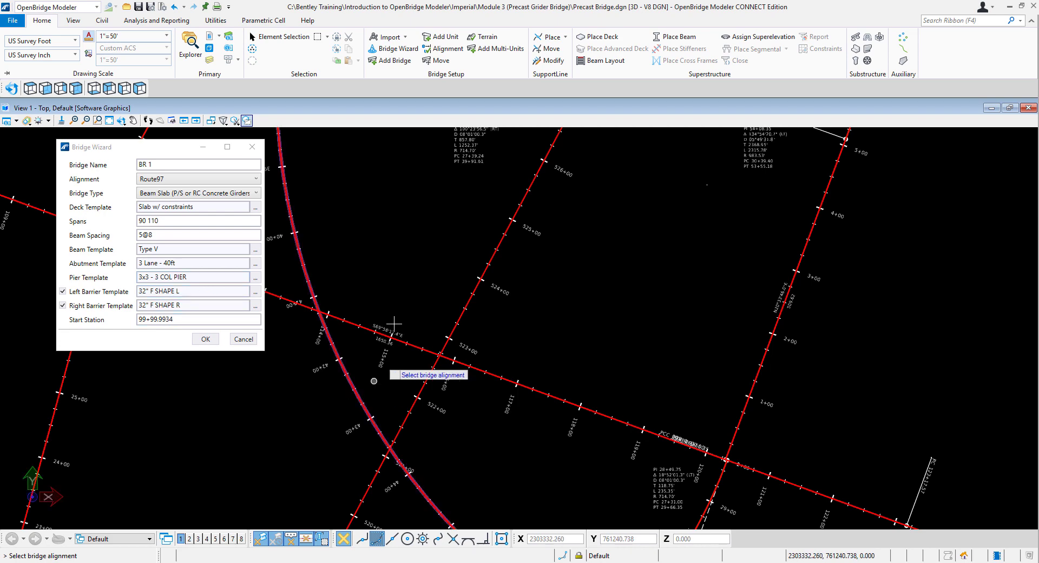
# Step: Set the start station to 115+00 and confirm the wizard to create bridge BR 1
pyautogui.scroll(1, 384, 343)
pyautogui.scroll(1, 383, 343)
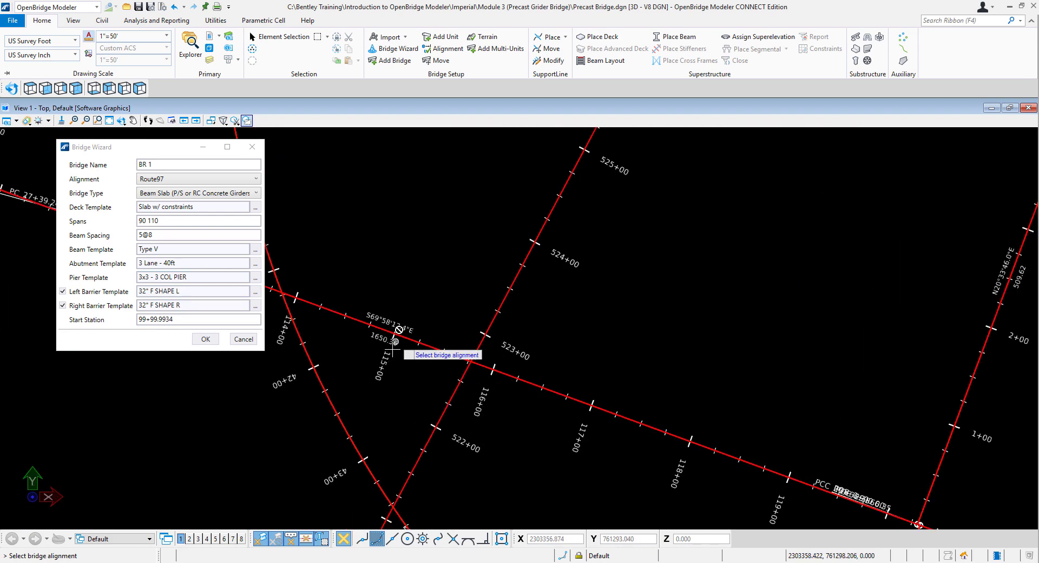
pyautogui.moveTo(180, 315); pyautogui.dragTo(111, 327)
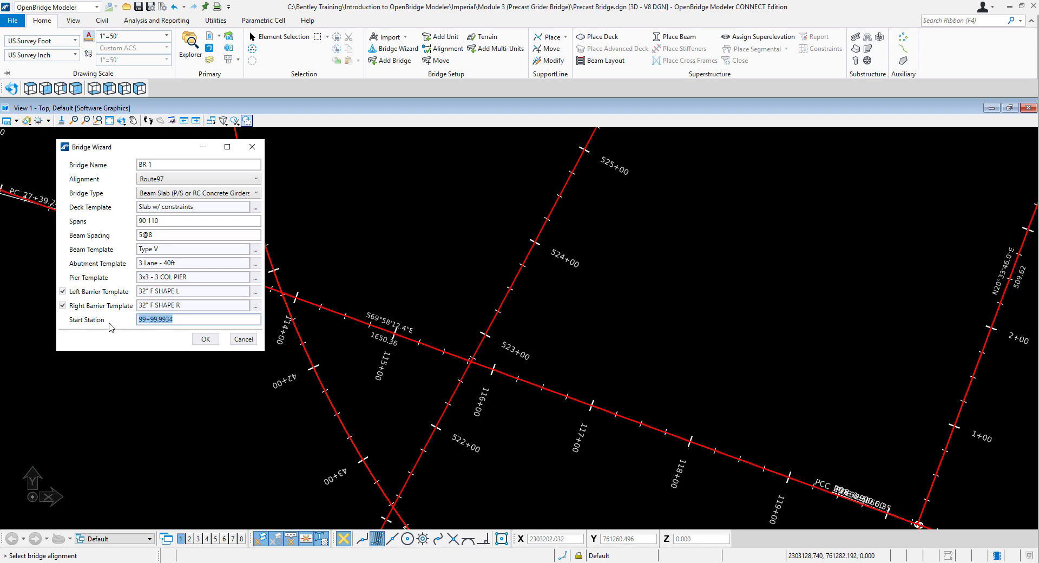
pyautogui.write('115+00')
pyautogui.click(206, 339)
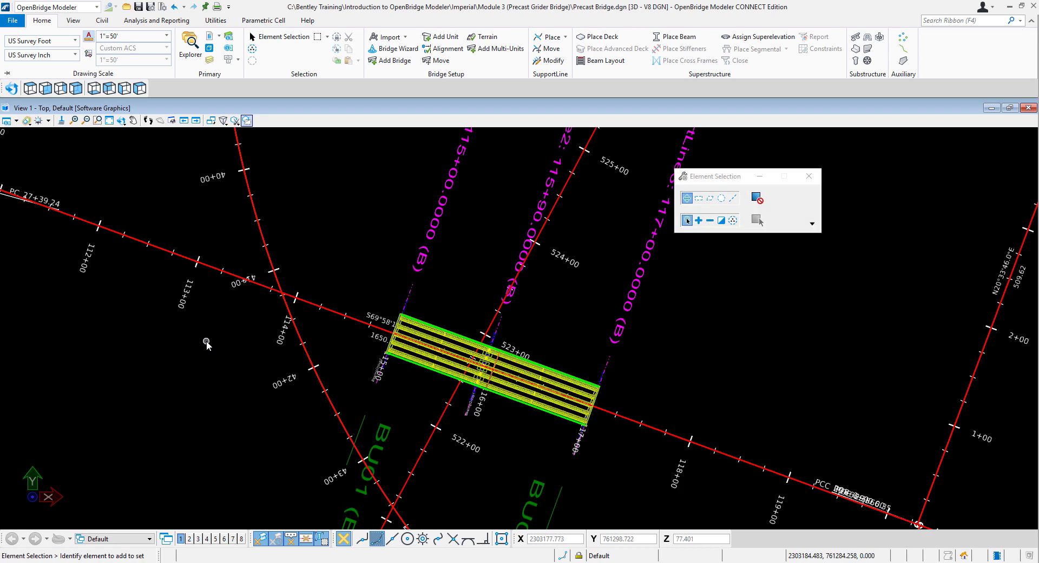
# Step: Tilt the view into 3-D and zoom in on the bridge and its left abutment piles
pyautogui.click(122, 124)
pyautogui.moveTo(533, 297); pyautogui.dragTo(545, 278)
pyautogui.click(97, 120)
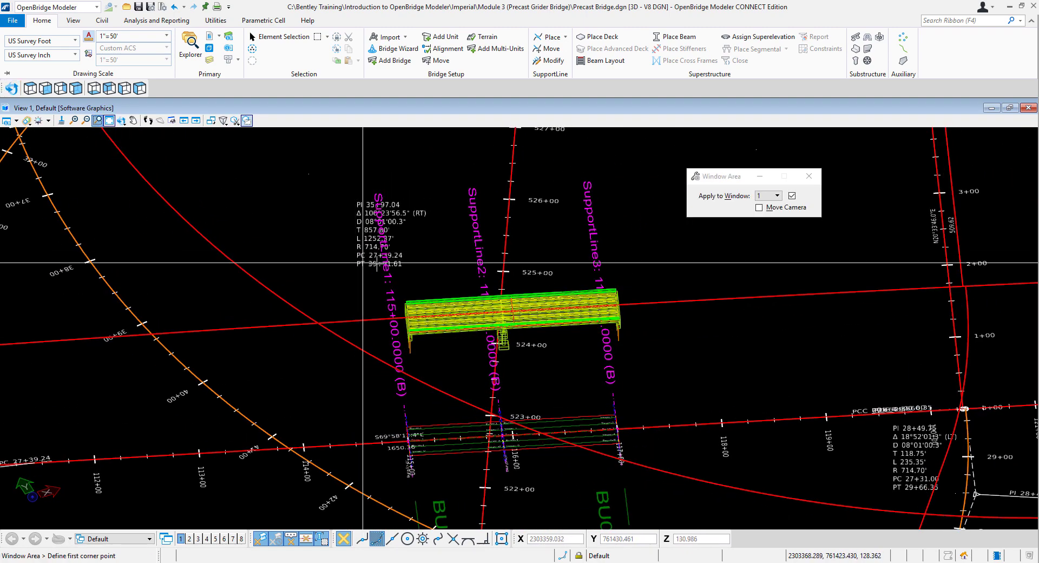
pyautogui.click(375, 261)
pyautogui.click(691, 382)
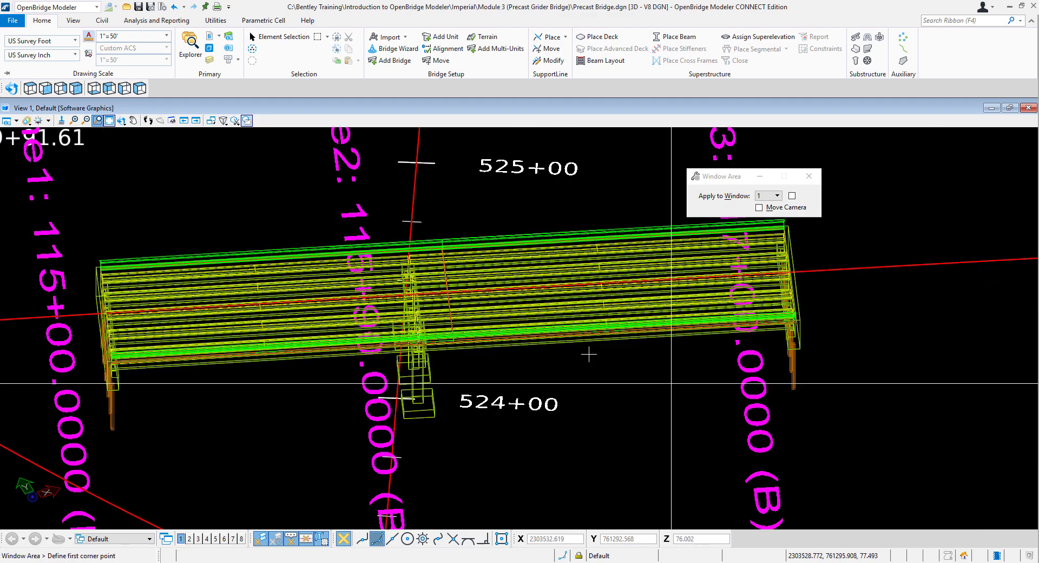
pyautogui.click(122, 121)
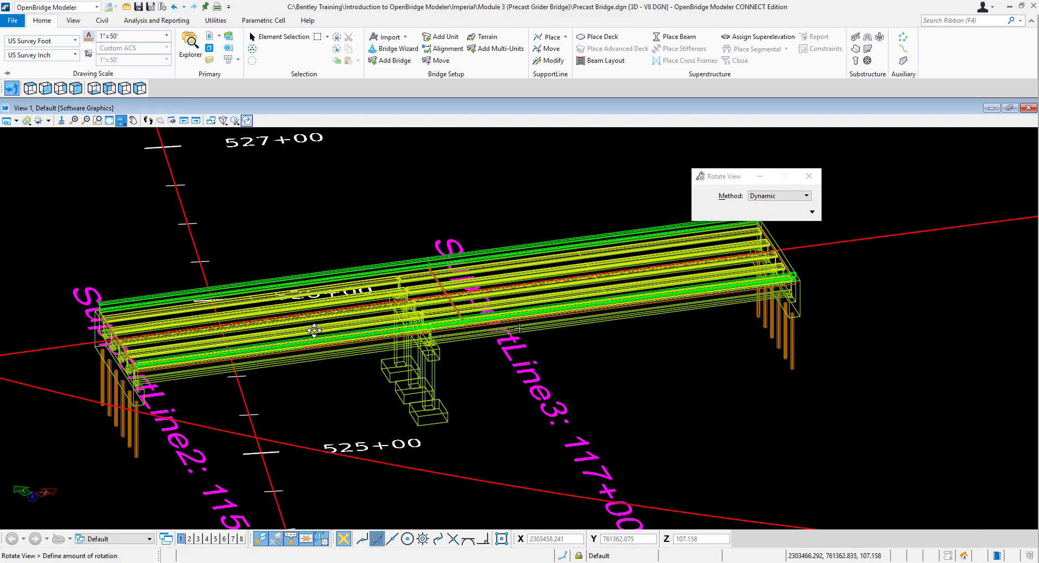
pyautogui.click(126, 140)
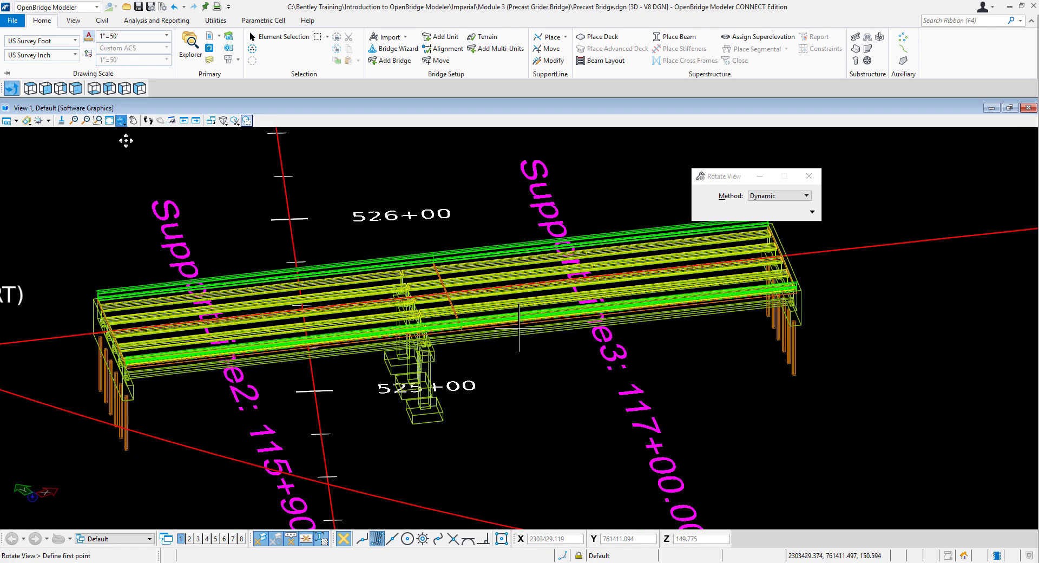
pyautogui.click(99, 121)
pyautogui.click(65, 350)
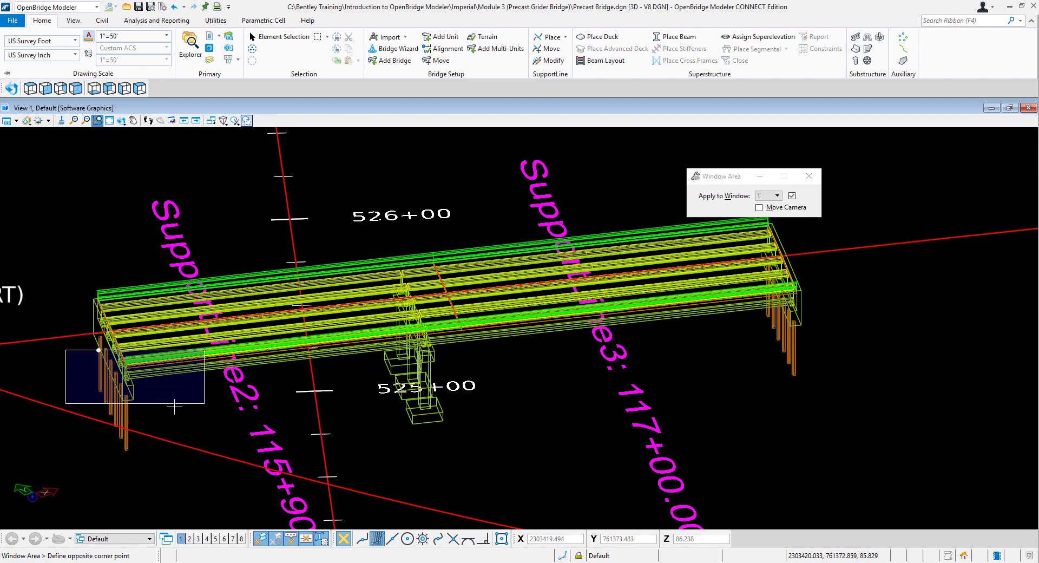
pyautogui.click(177, 407)
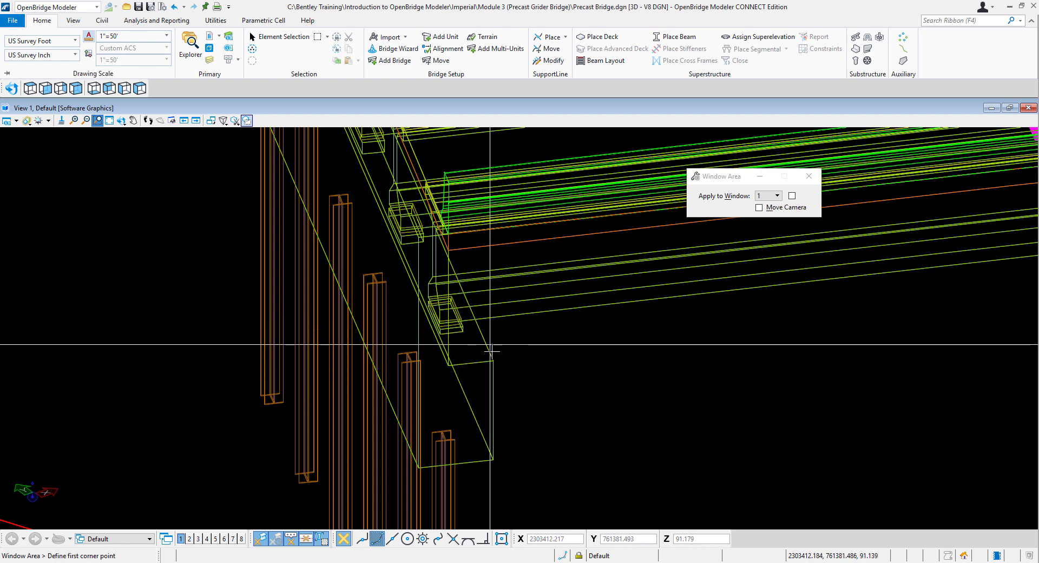
# Step: Pan and zoom out so the whole bridge is centred in the view
pyautogui.scroll(-3, 517, 396)
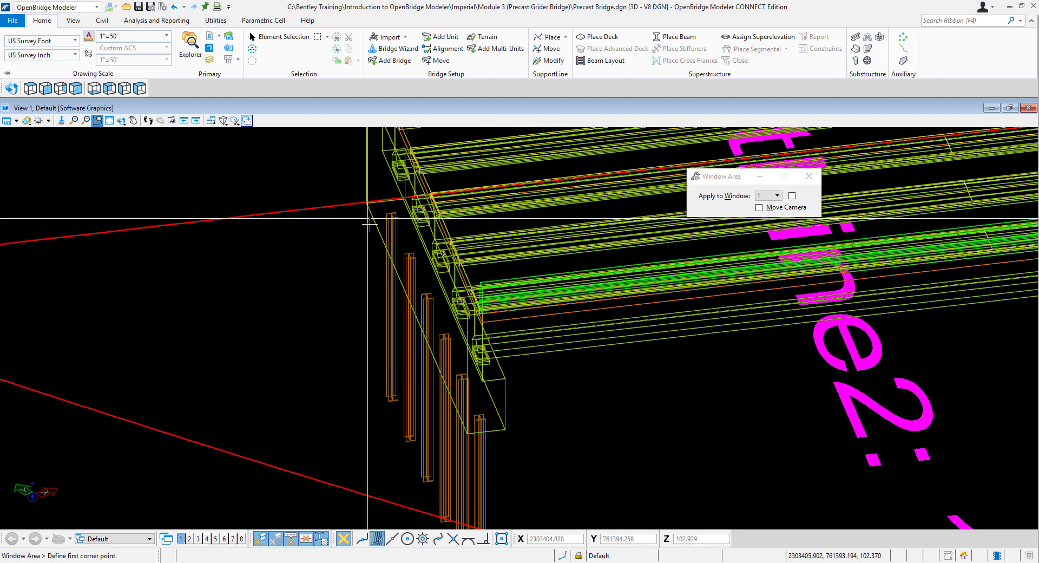
pyautogui.scroll(-2, 661, 315)
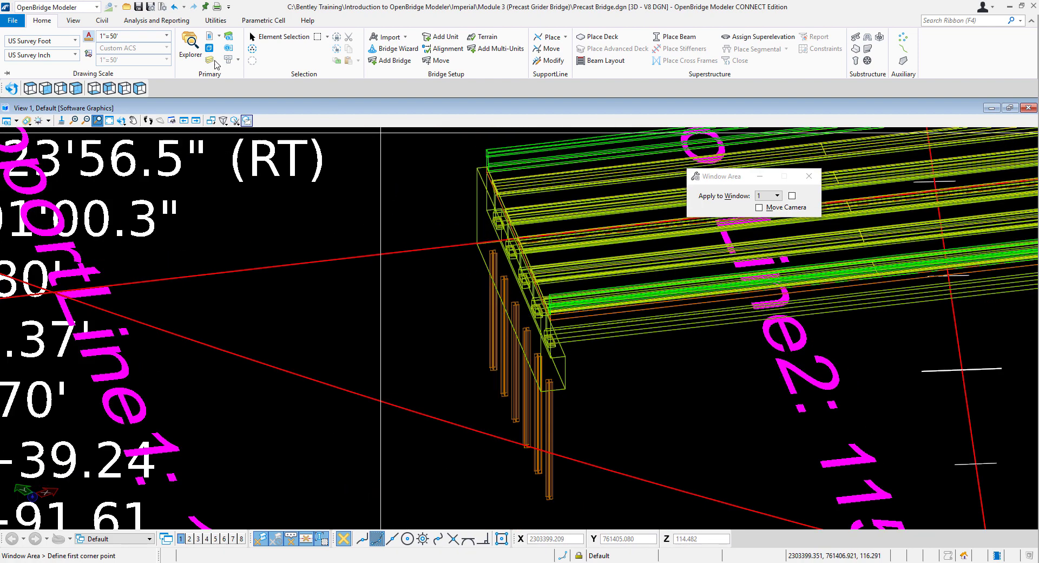
pyautogui.click(132, 120)
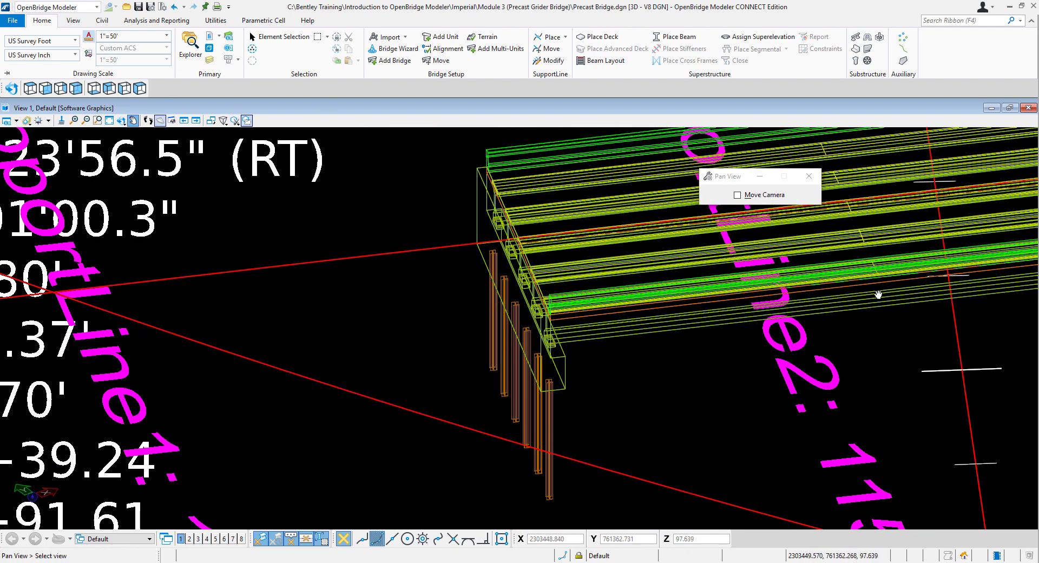
pyautogui.moveTo(878, 296); pyautogui.dragTo(611, 358)
pyautogui.scroll(-1, 612, 358)
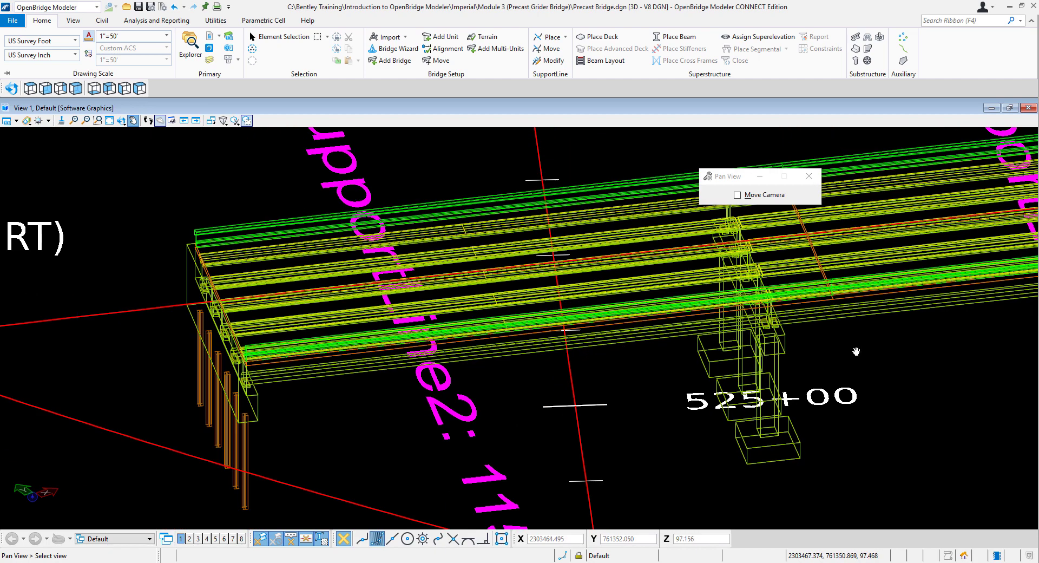
pyautogui.scroll(-1, 896, 350)
pyautogui.moveTo(901, 343); pyautogui.dragTo(667, 362)
pyautogui.scroll(-1, 750, 350)
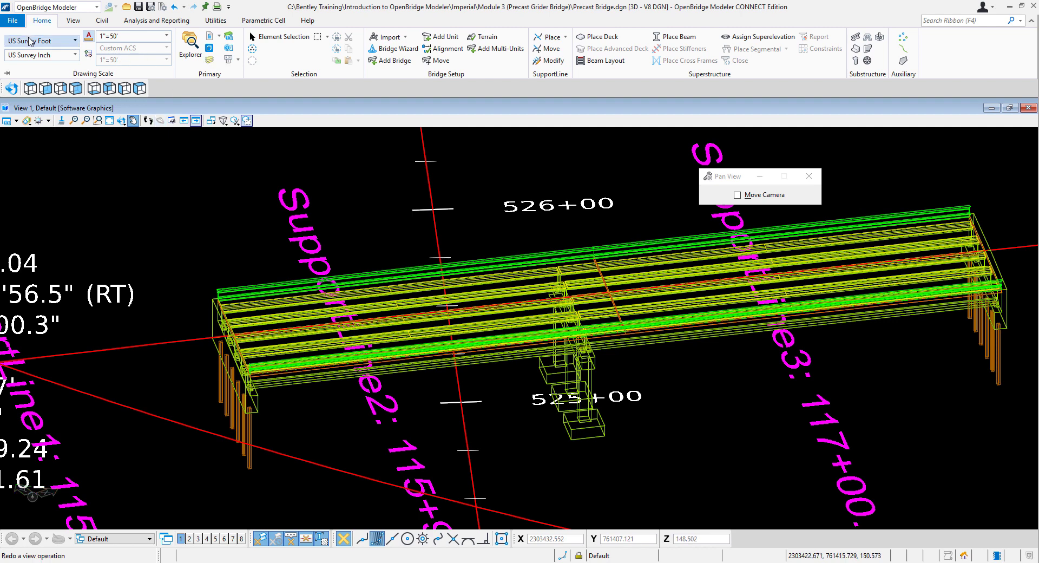
# Step: Change the view's Display Style from Wireframe to Illustration in View Attributes
pyautogui.click(17, 121)
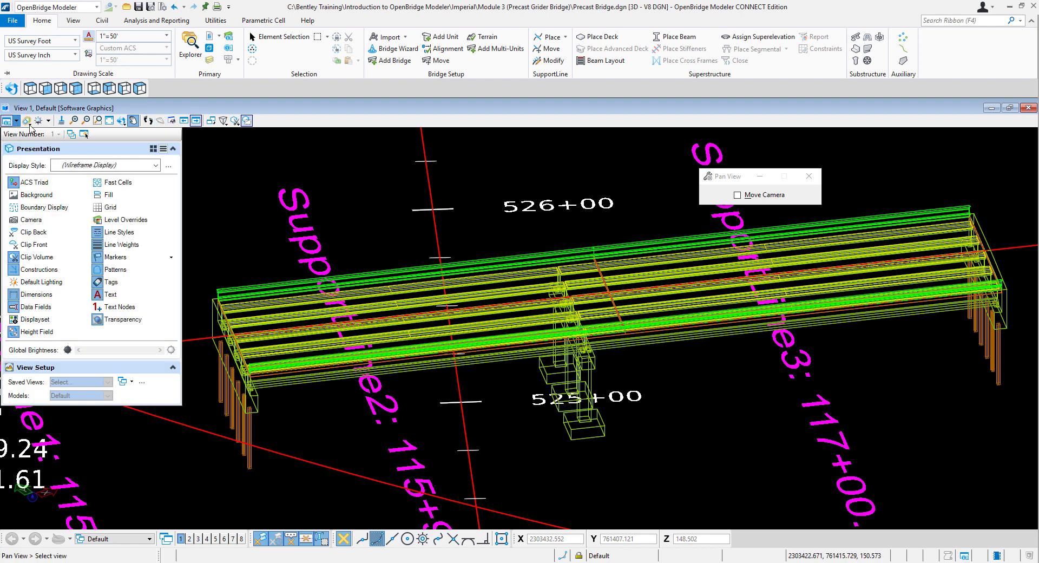
pyautogui.click(156, 165)
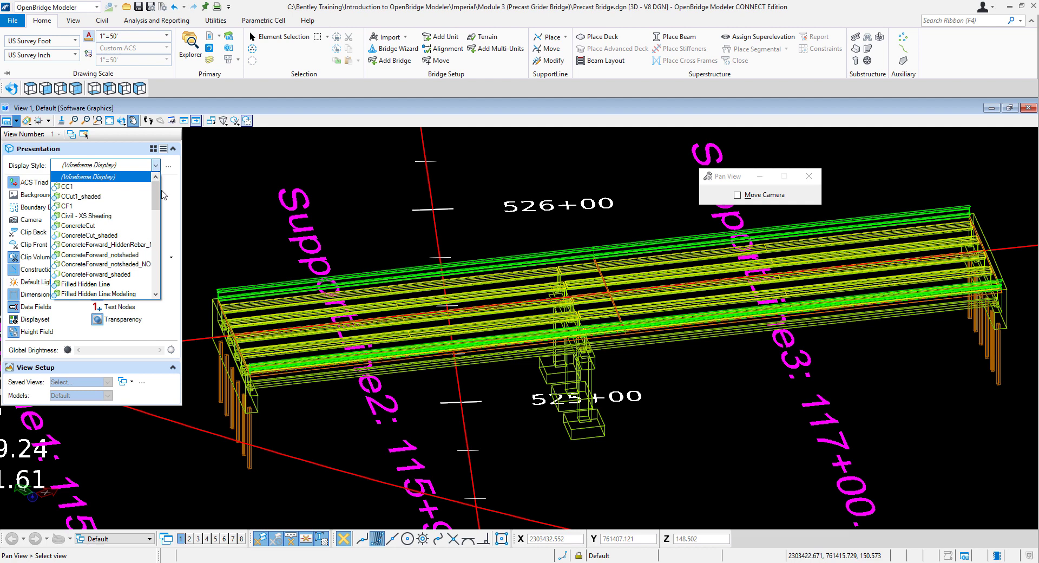
pyautogui.scroll(-5, 162, 195)
pyautogui.click(108, 225)
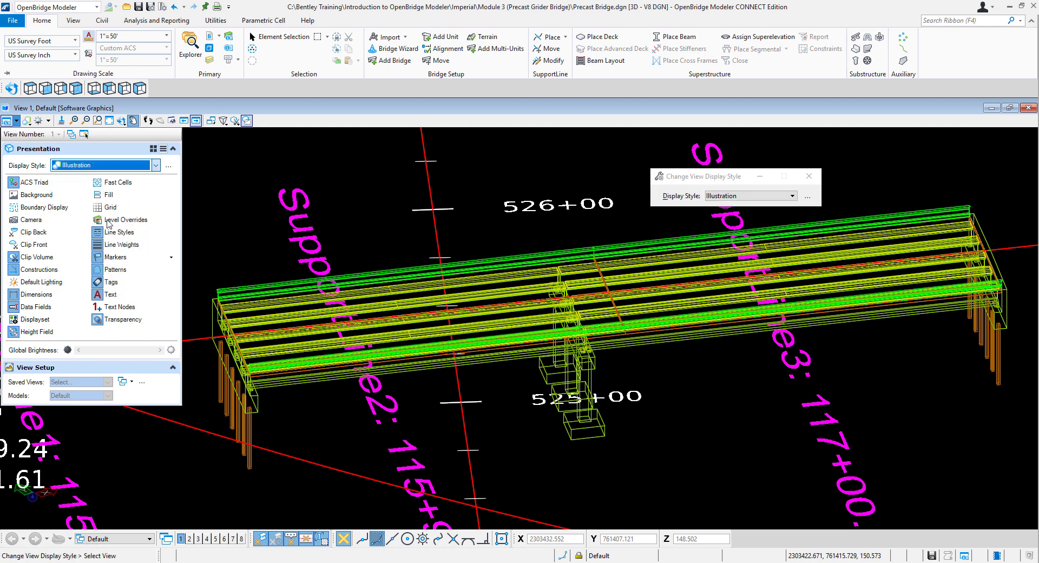